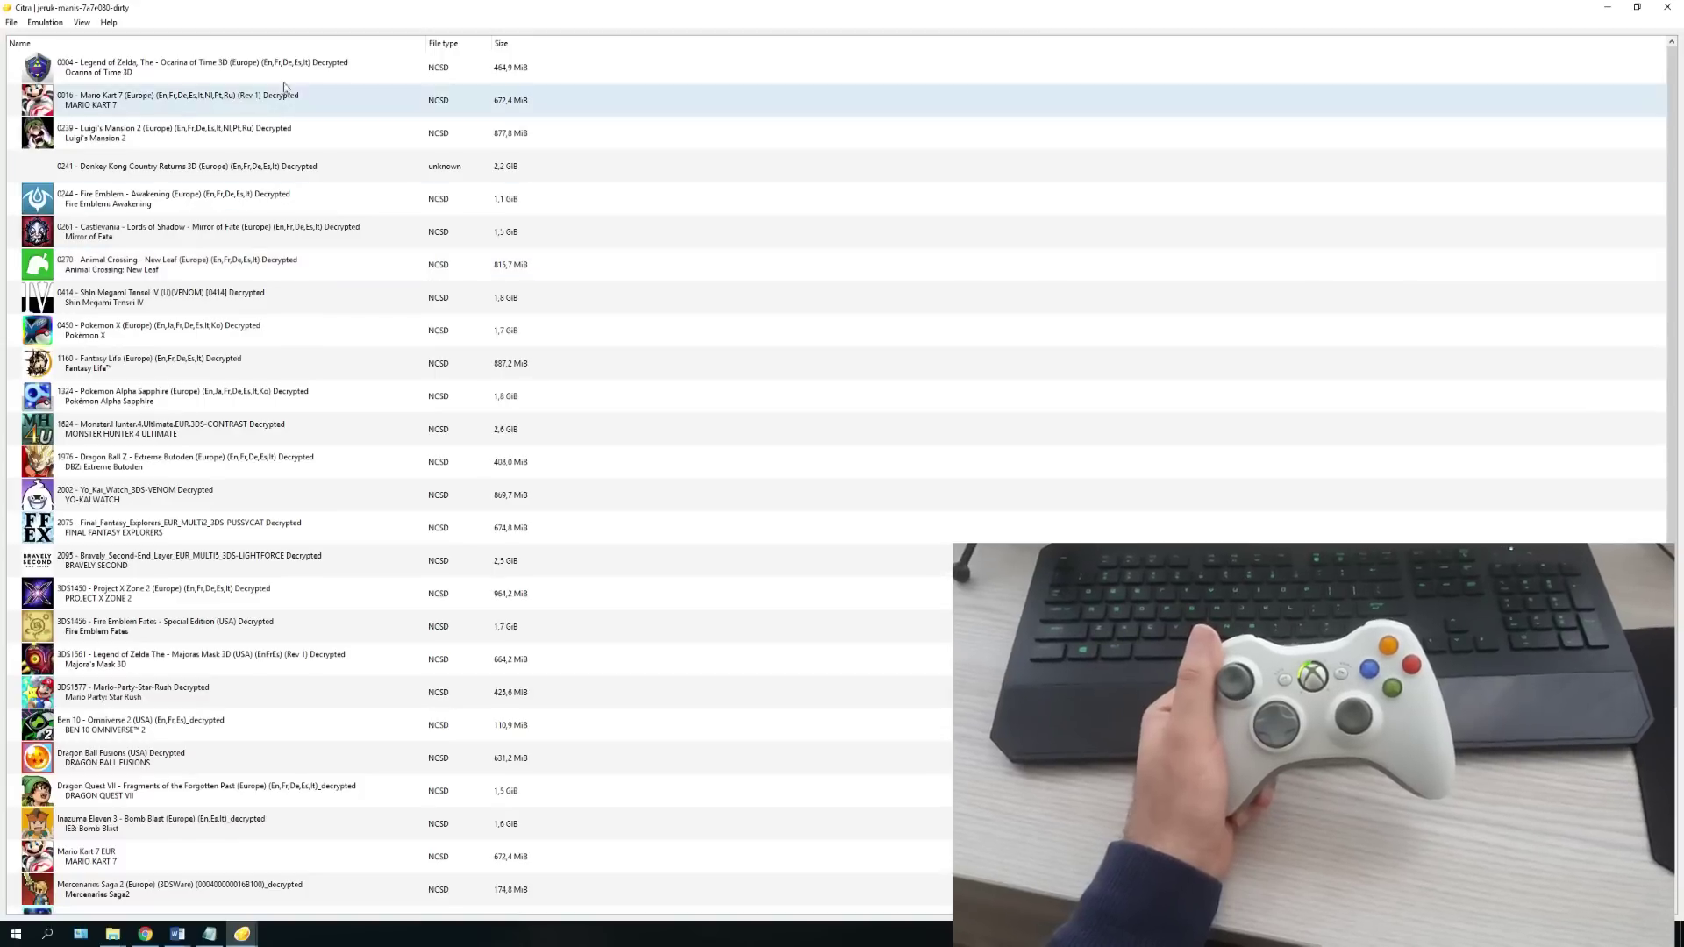
- Open Emulation > Configure and show the Input tab's controller button mappings
left_click(54, 26)
left_click(75, 89)
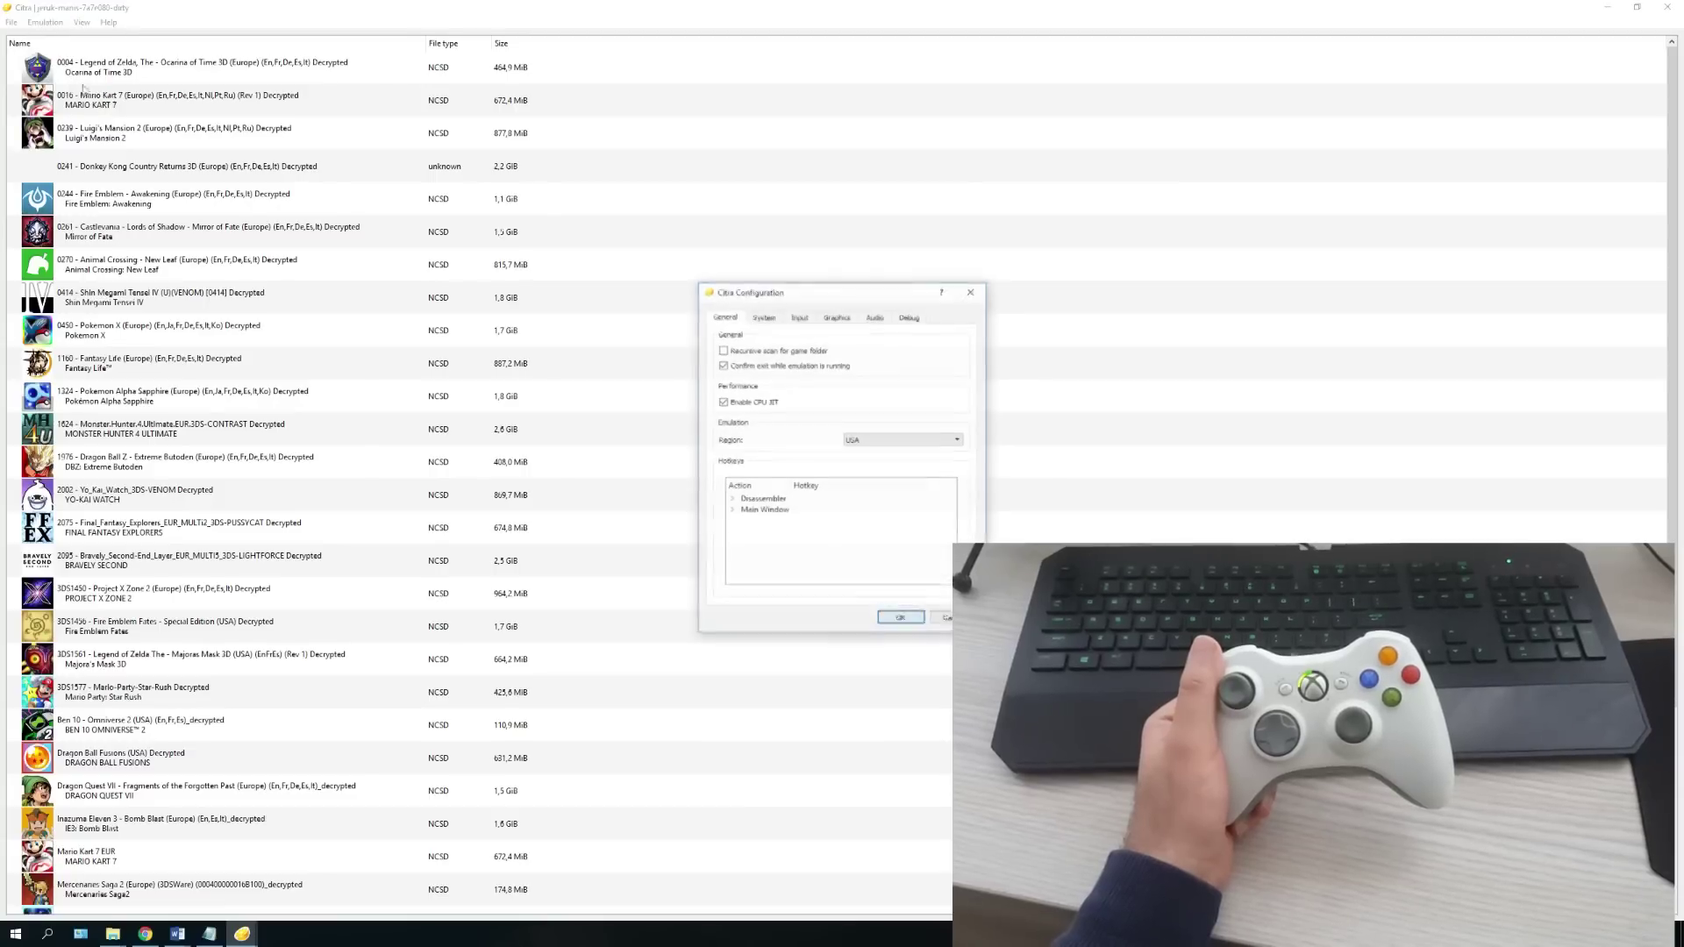
left_click(799, 318)
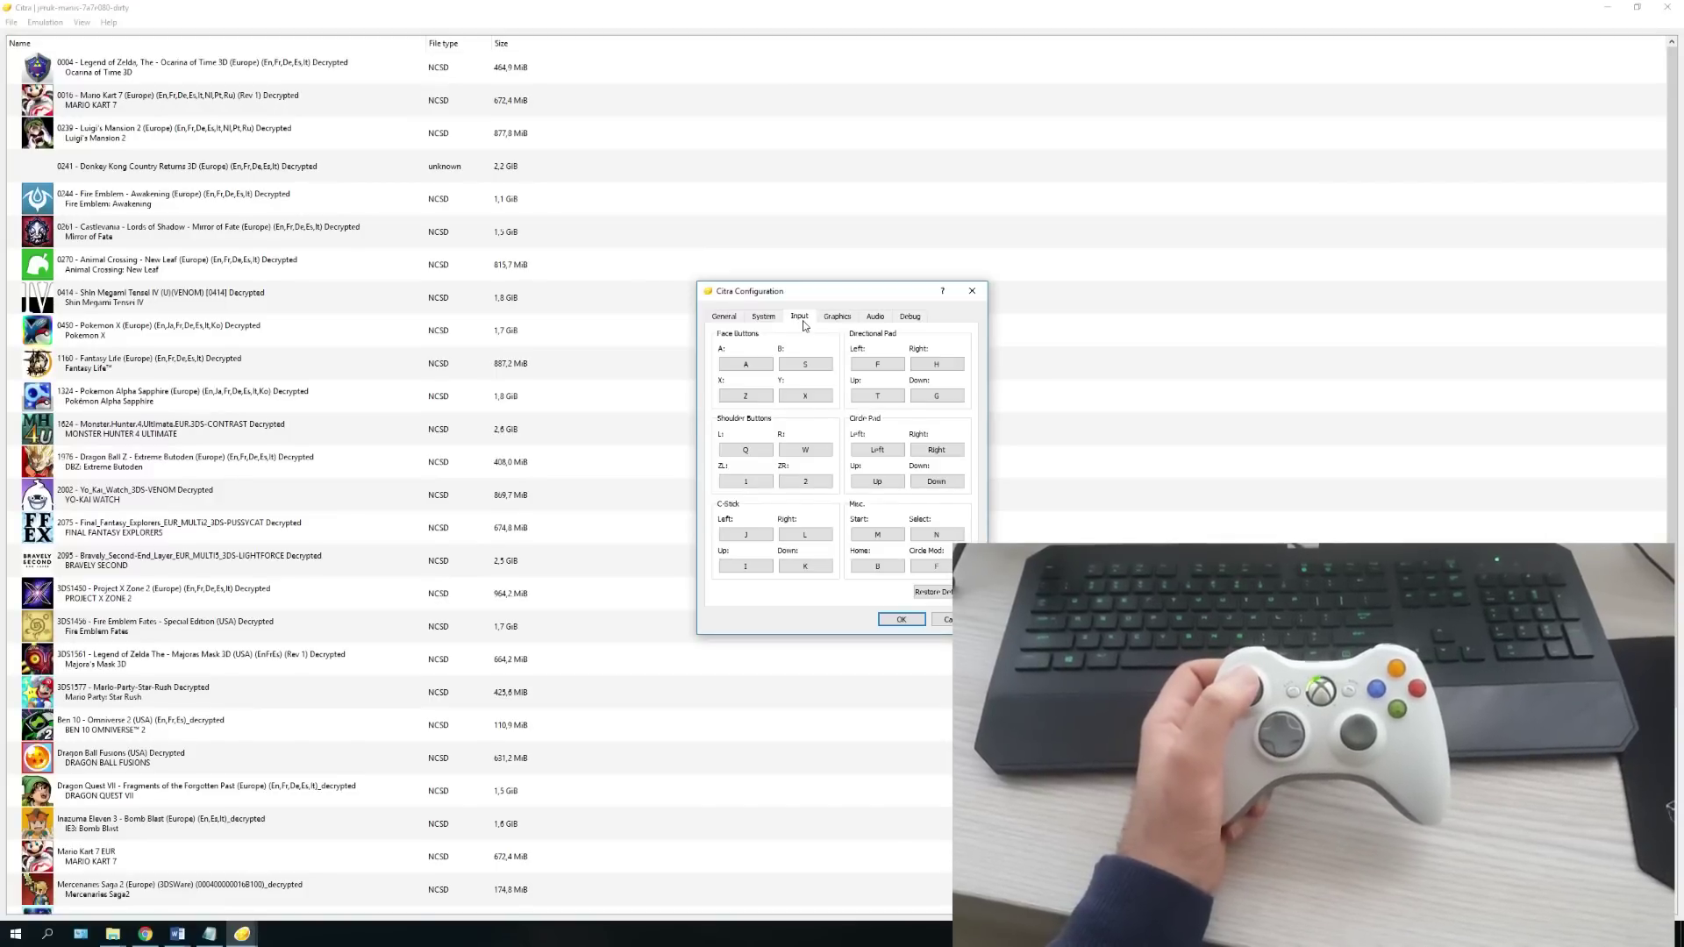
left_click_drag(802, 292, 823, 309)
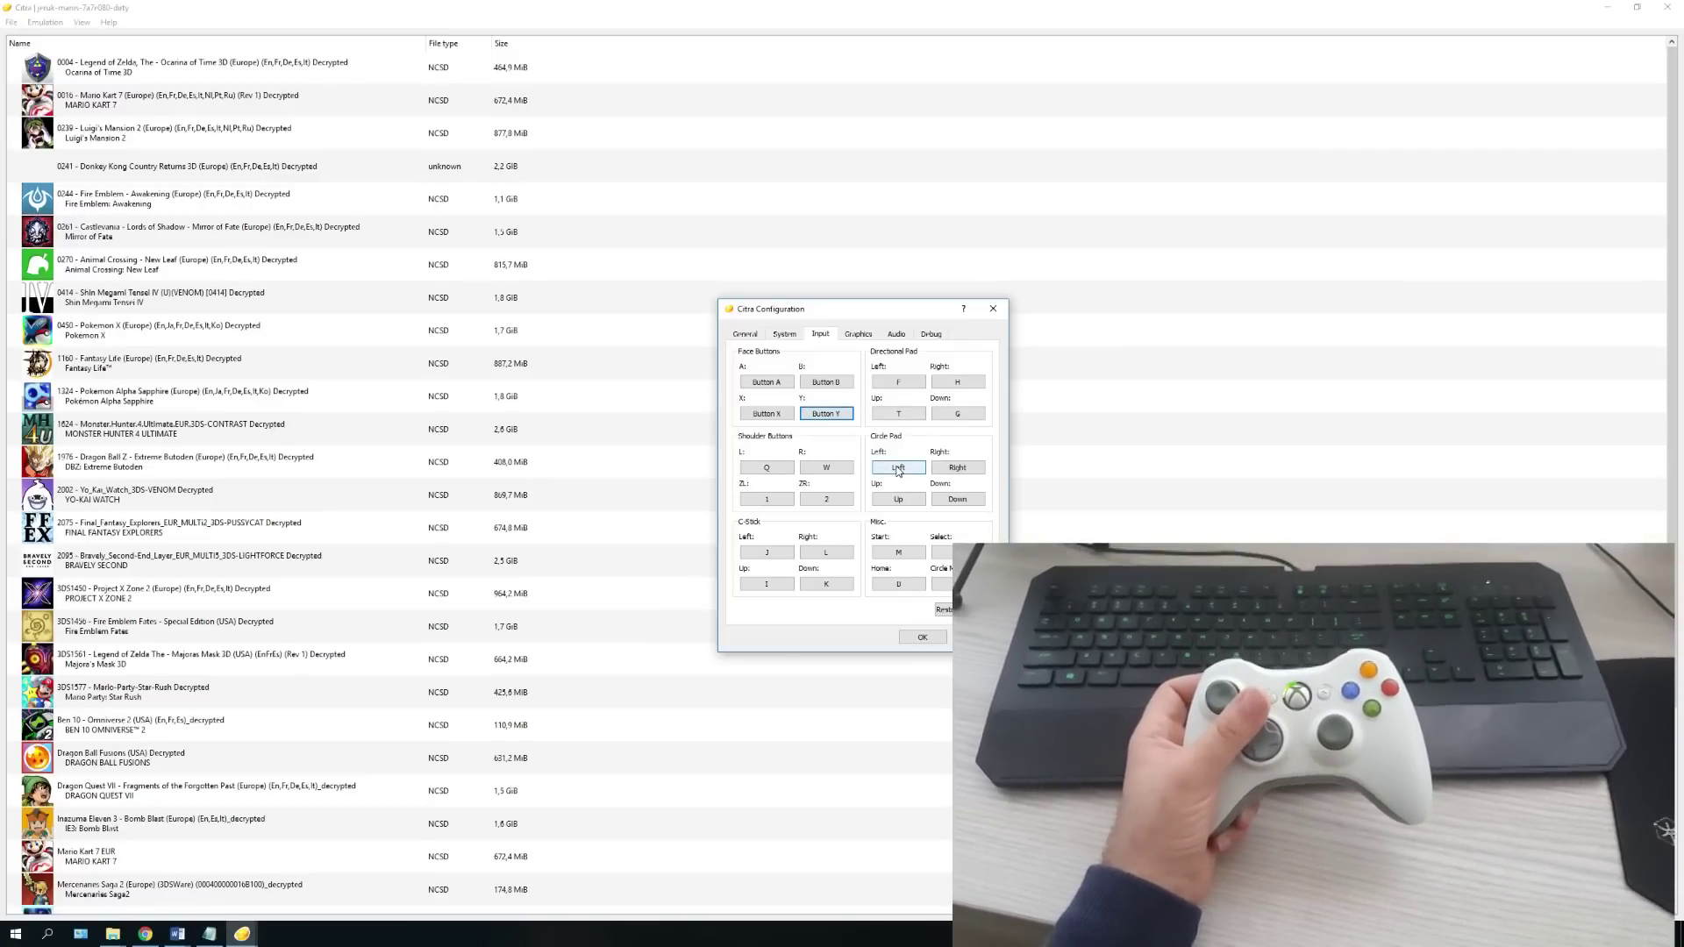
- Bind Circle Pad Down to the left stick and start rebinding the Start button
left_click_drag(855, 320, 836, 327)
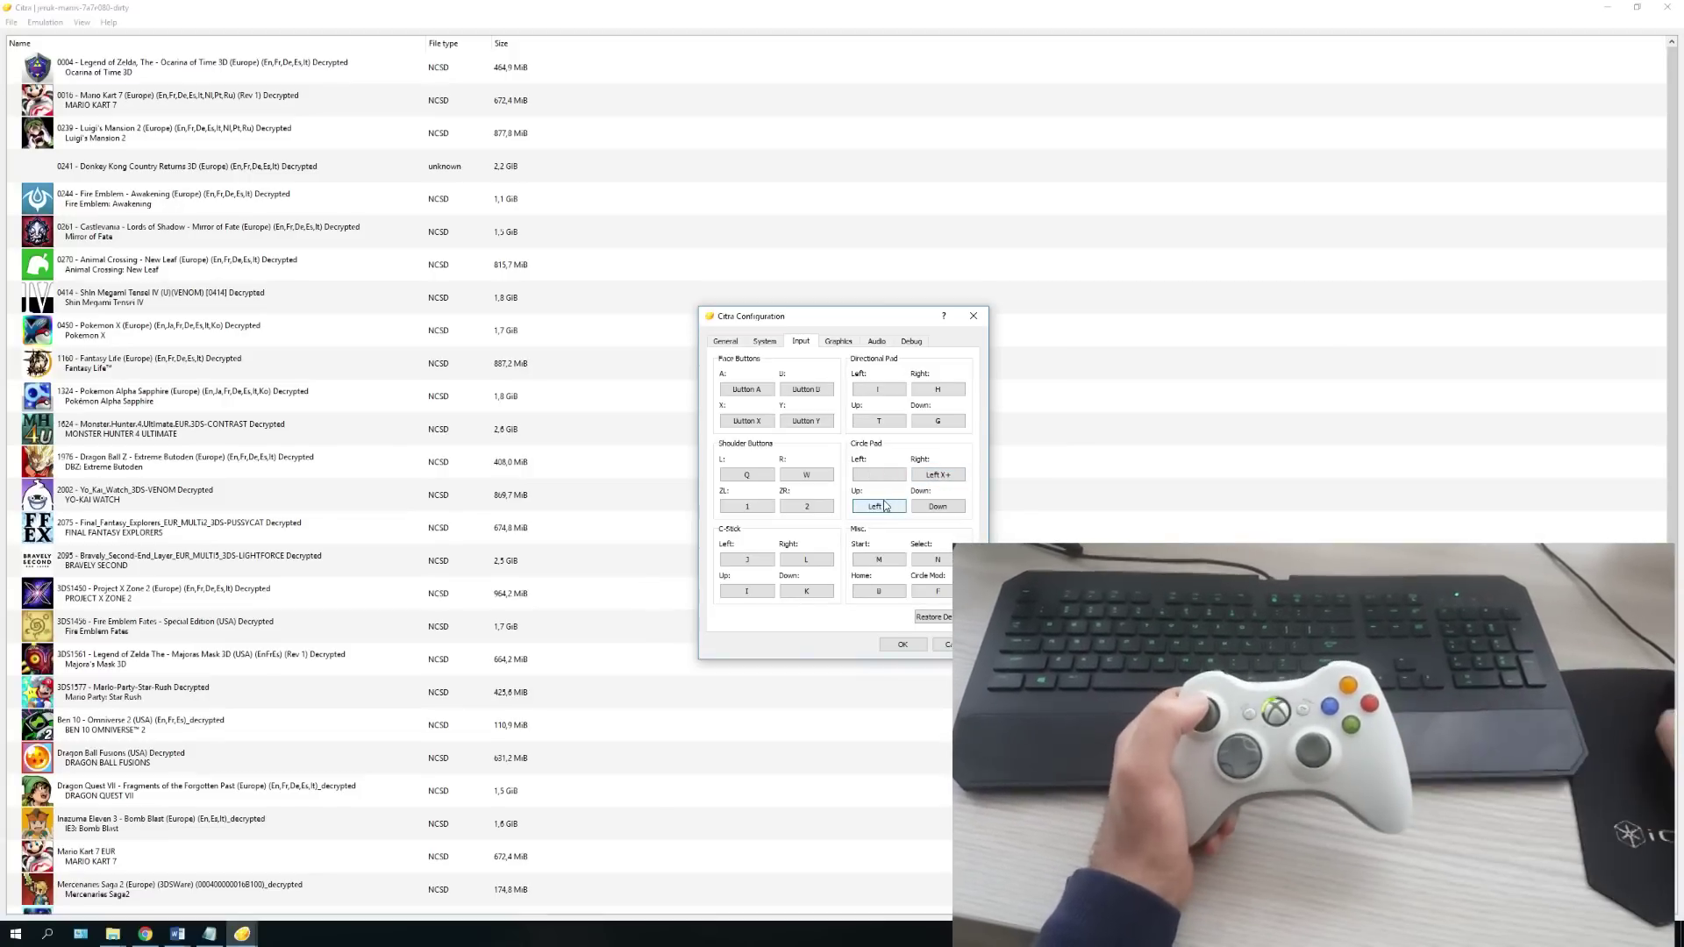
left_click(931, 507)
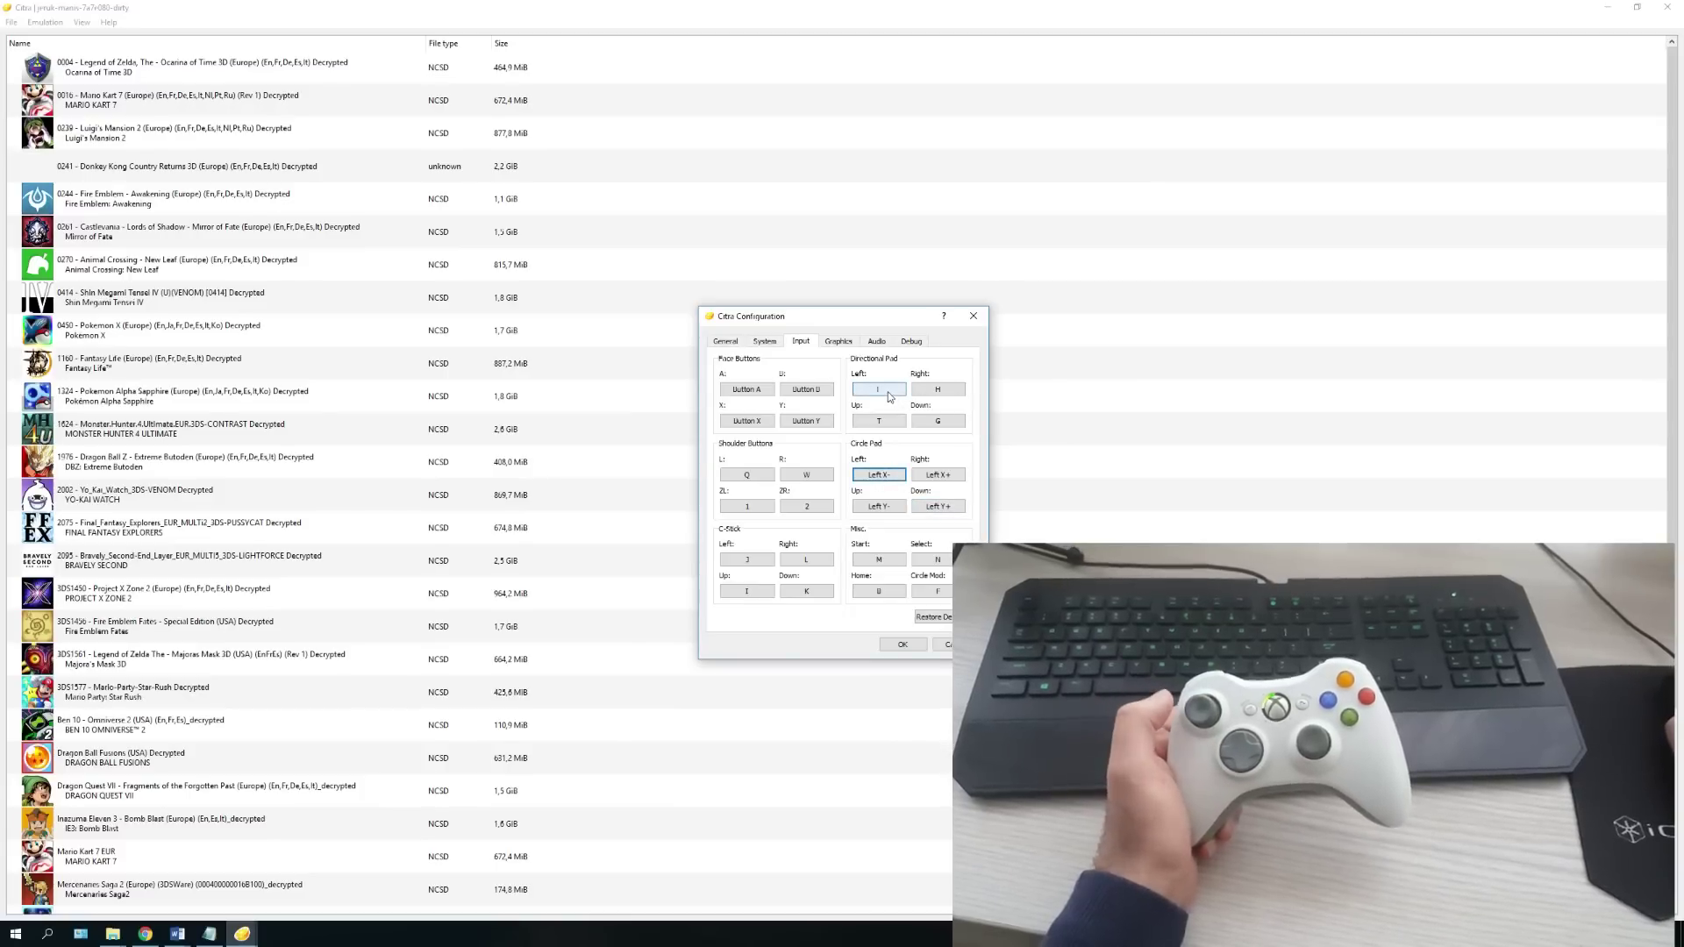
left_click(865, 561)
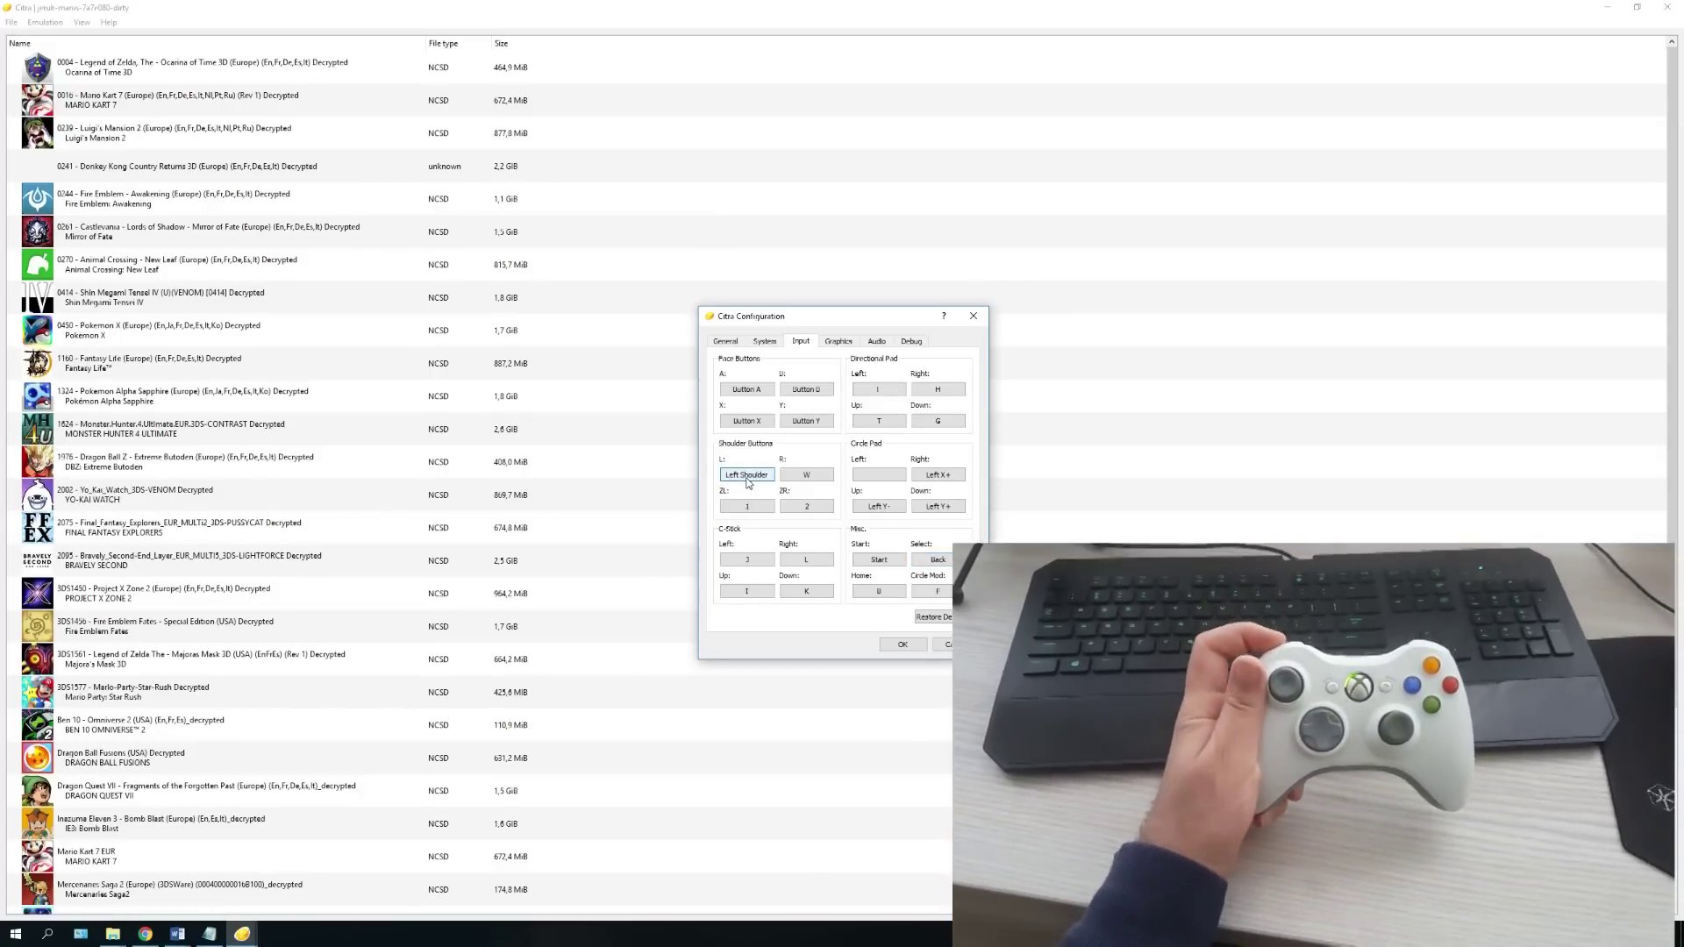
- Map R to Right Shoulder, Circle Pad Left, and all four D-pad directions to the controller's D-pad
left_click(817, 475)
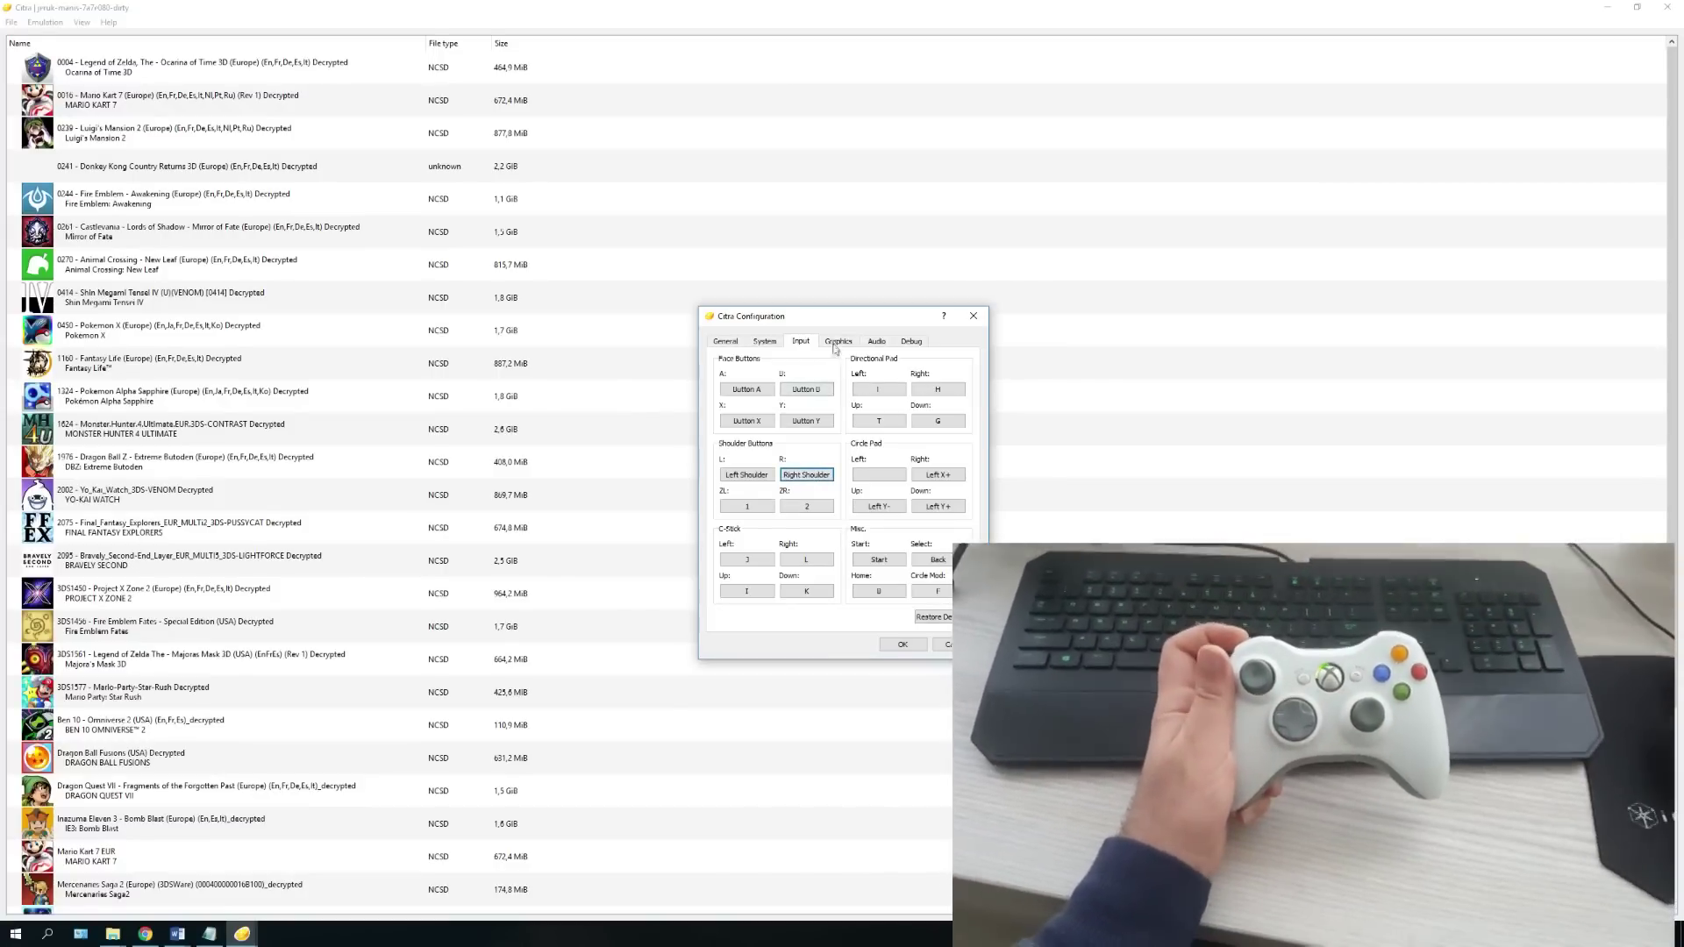
left_click_drag(833, 316, 787, 327)
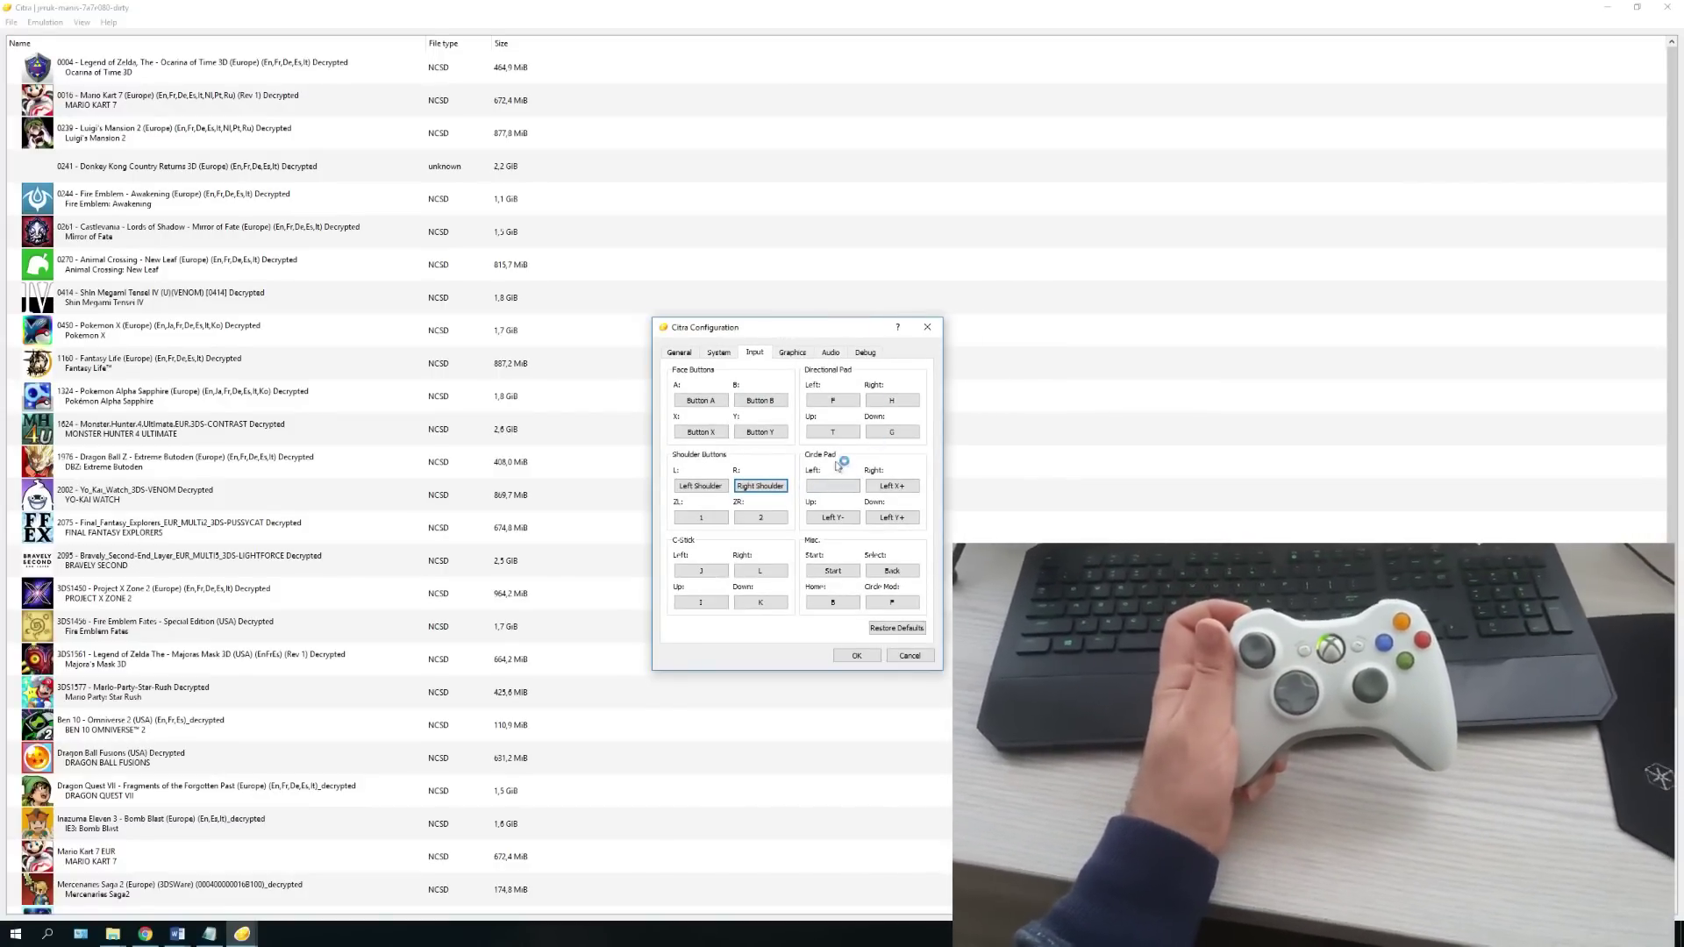
left_click(829, 488)
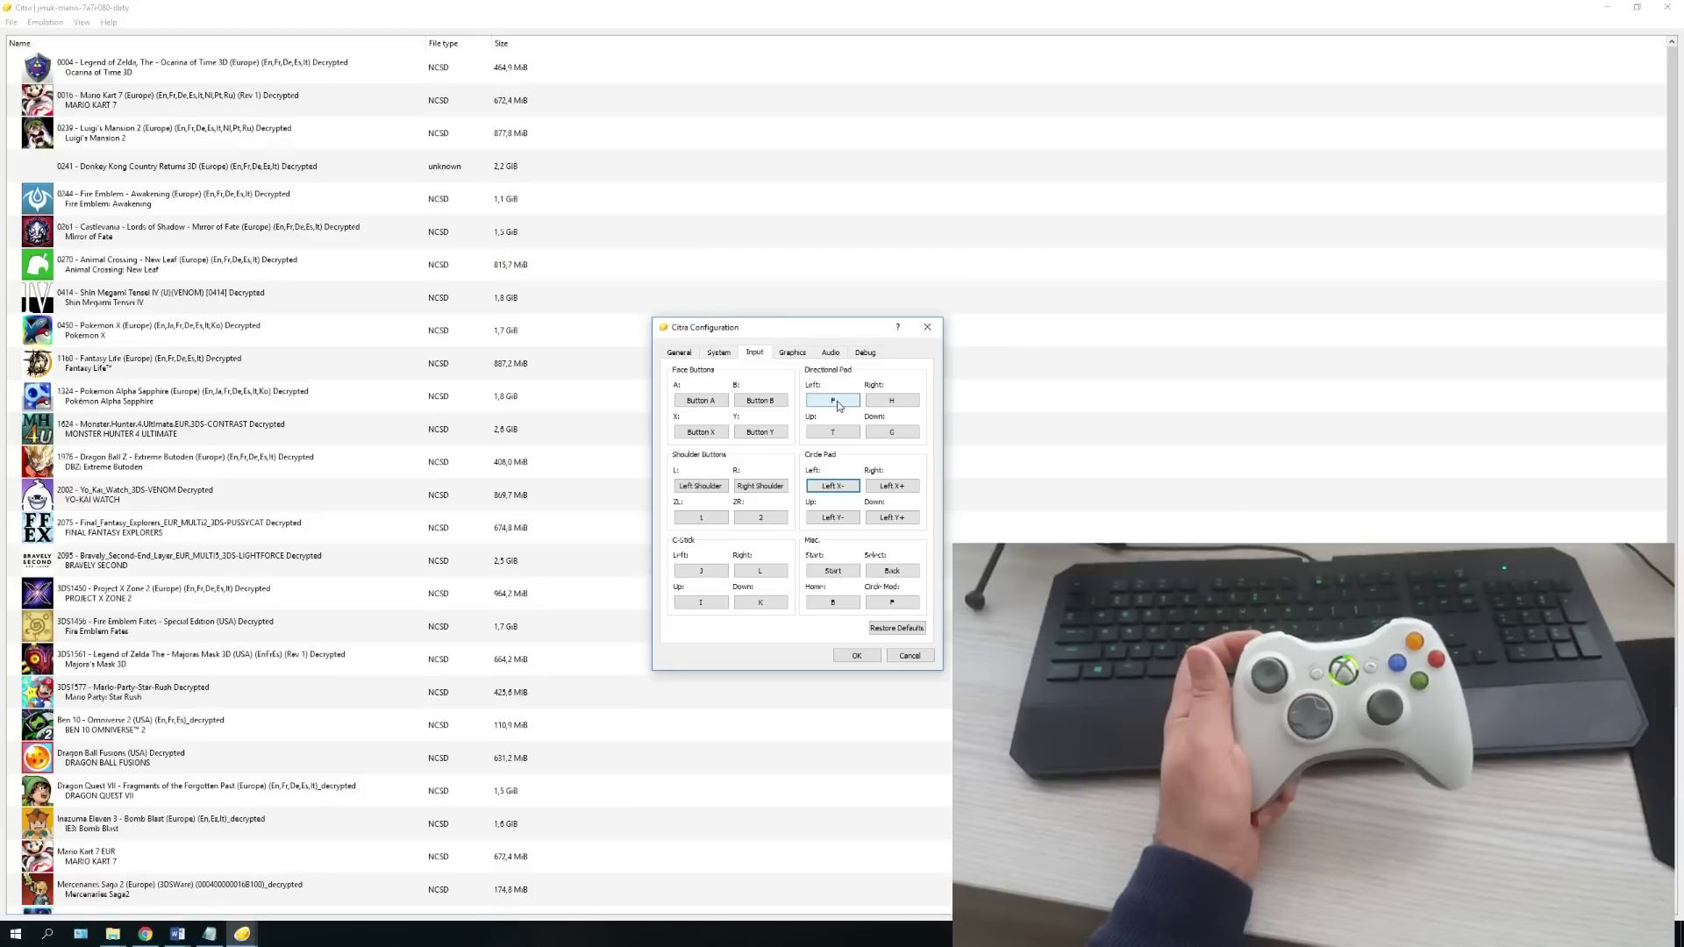
left_click(837, 402)
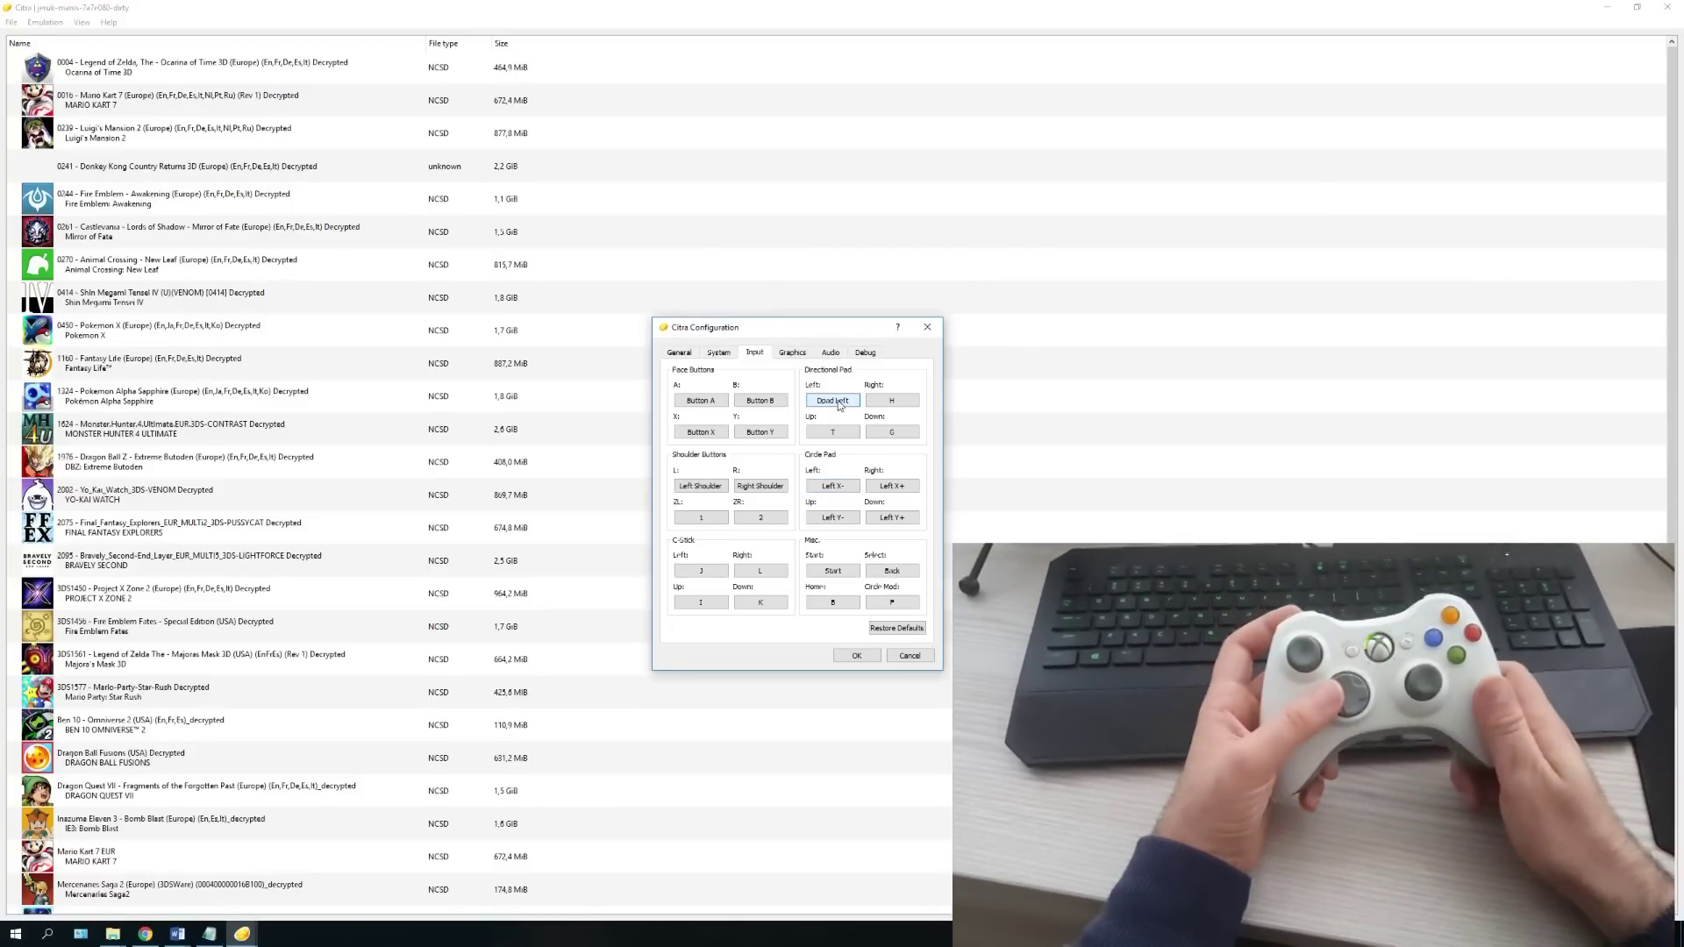
left_click(878, 401)
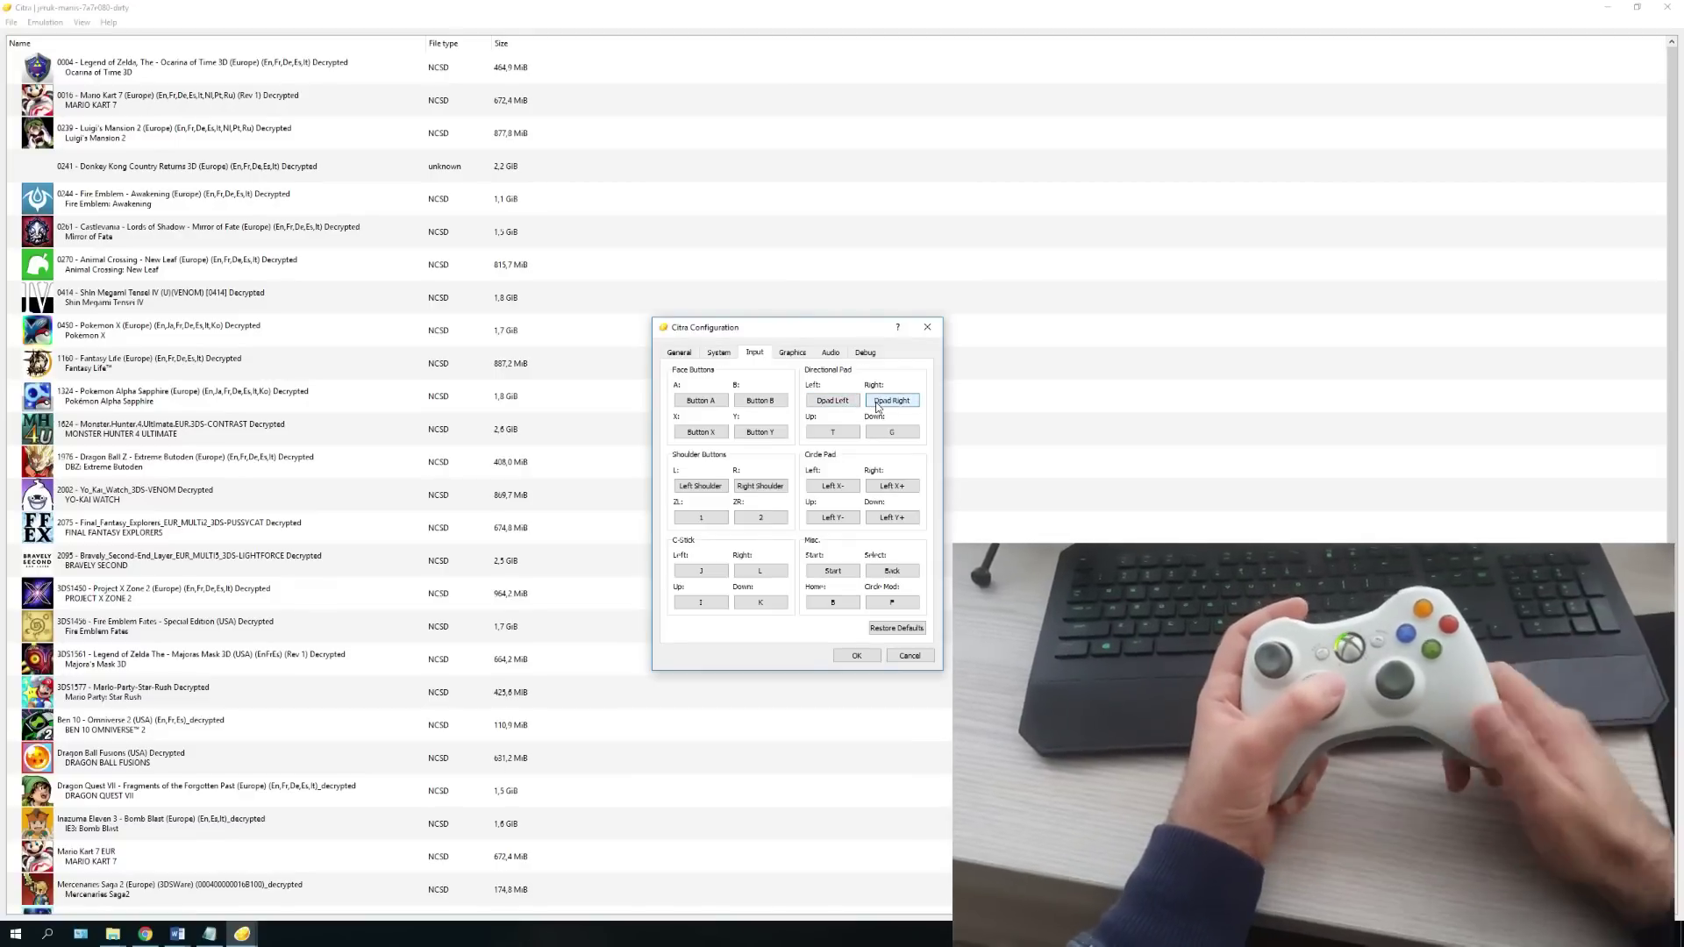
left_click(849, 435)
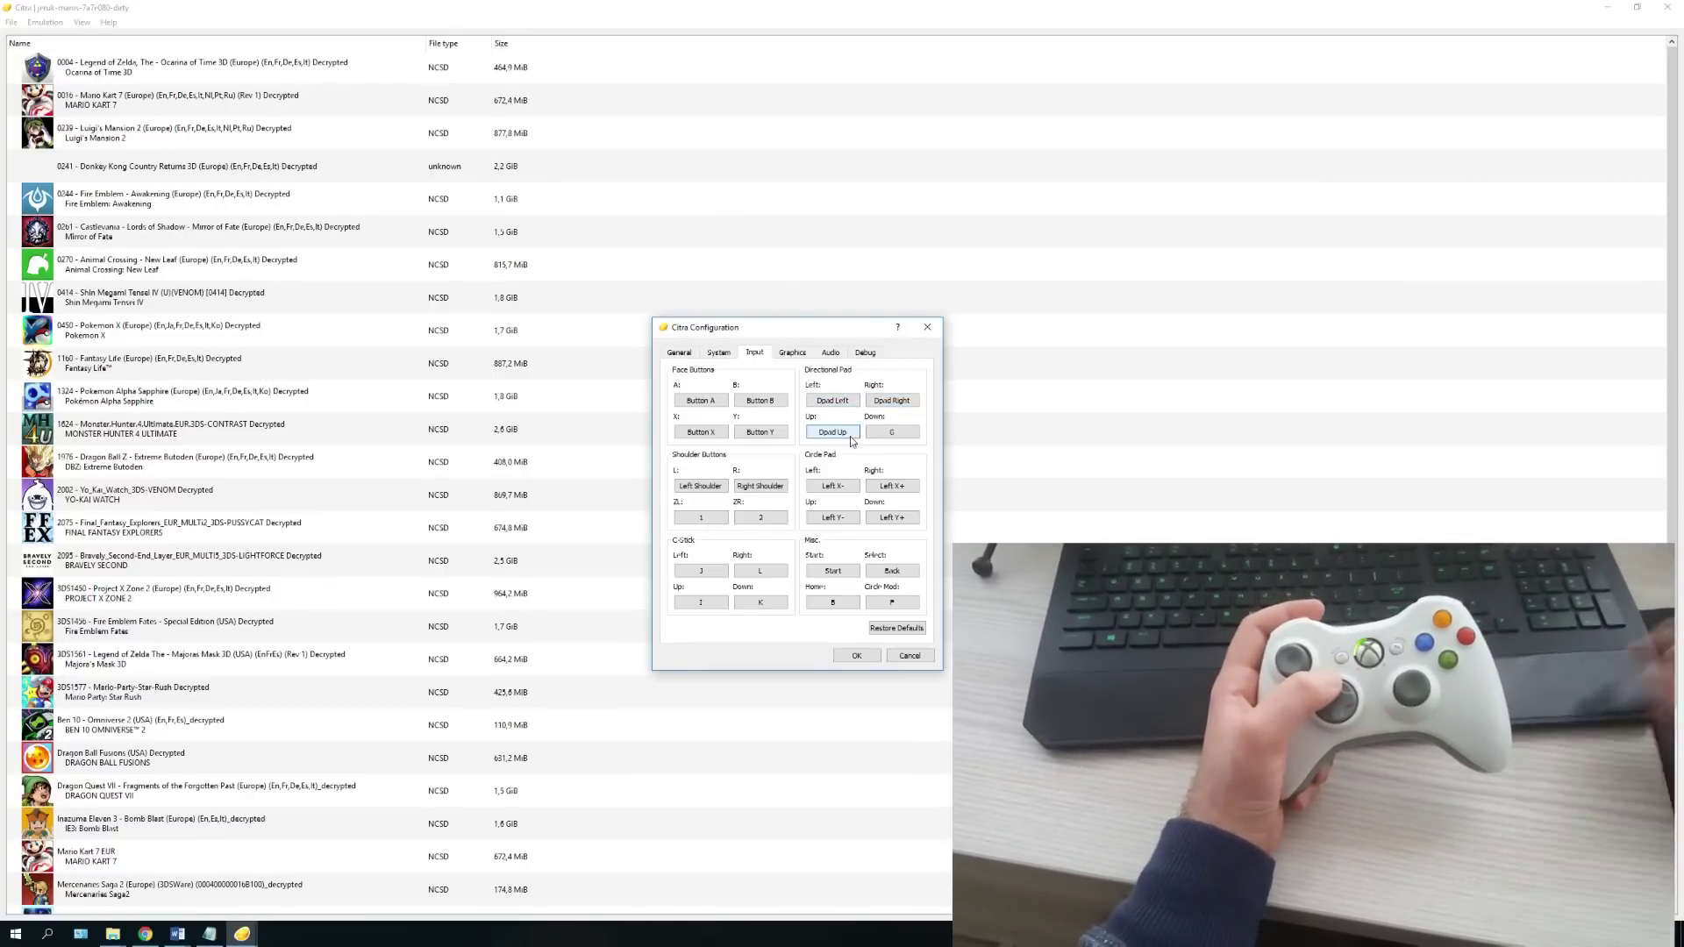
left_click(880, 435)
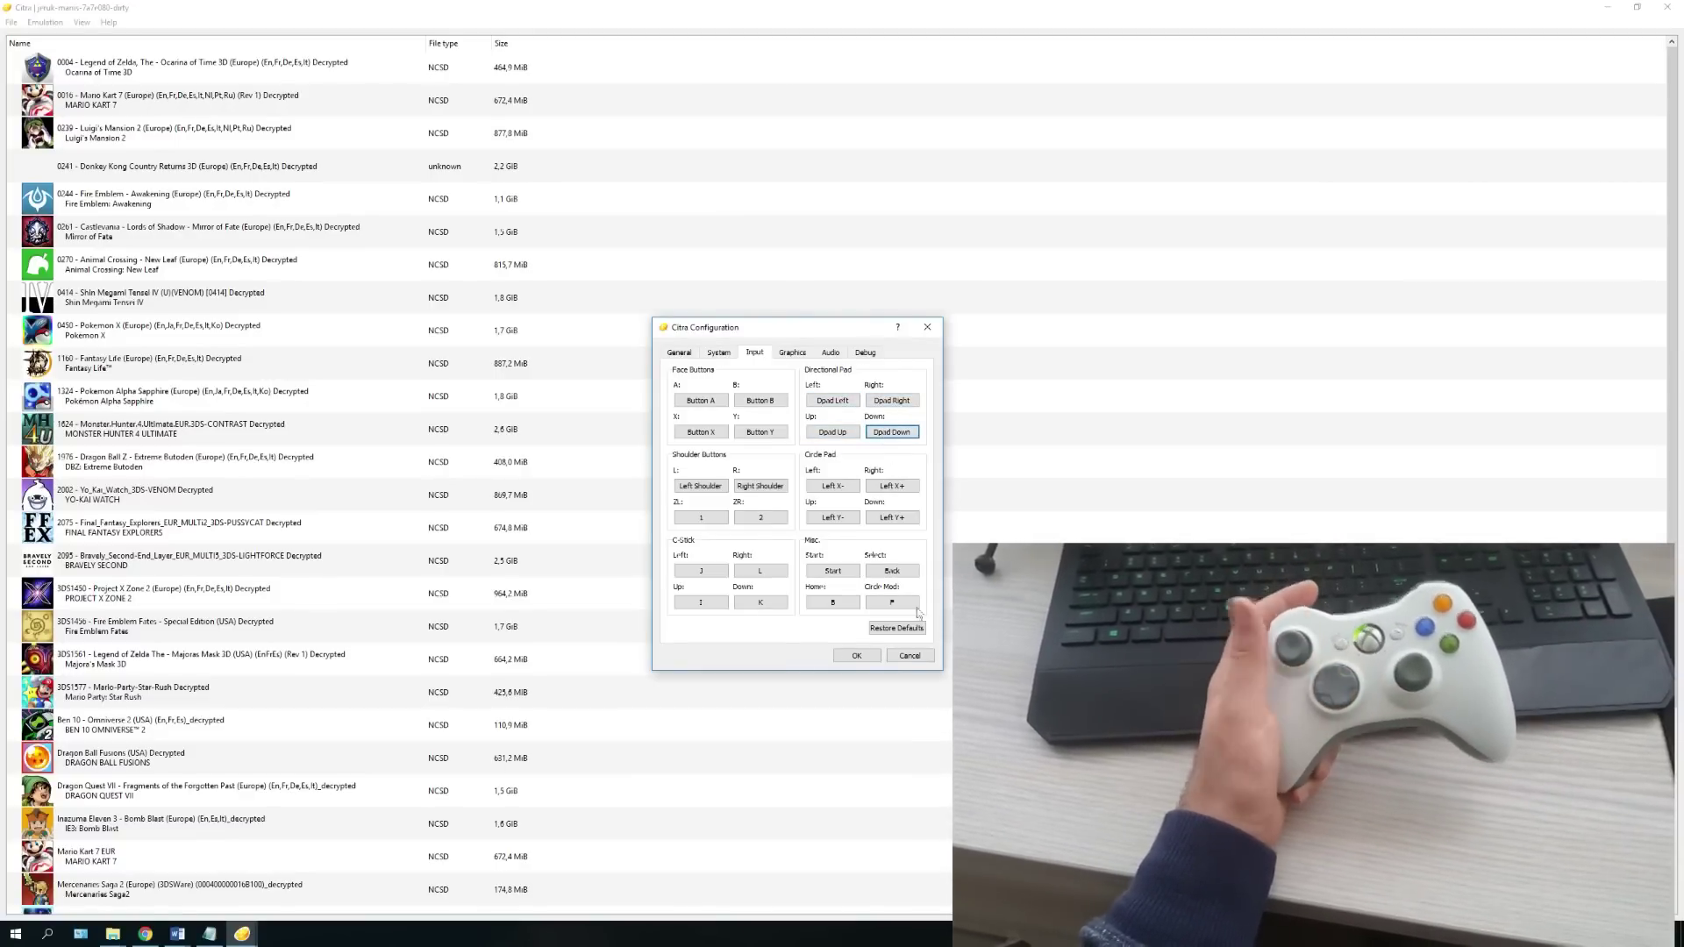
- Look over the Graphics, Audio and Debug tabs, then save the configuration with OK
left_click_drag(808, 331, 855, 347)
left_click(839, 371)
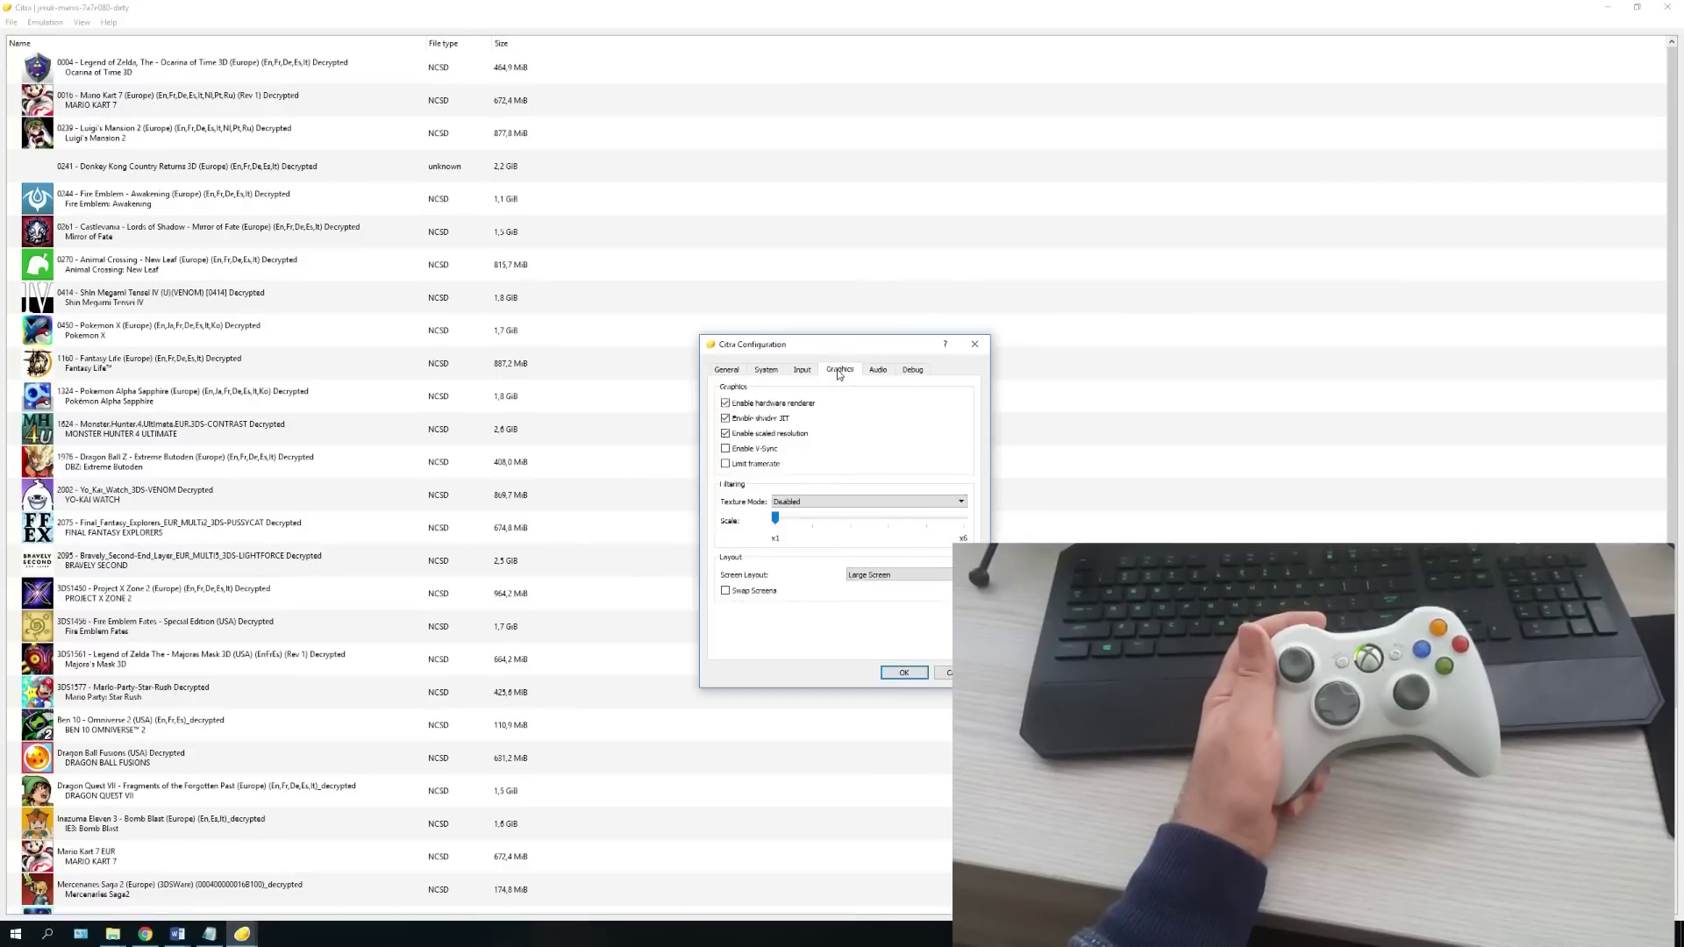
left_click(878, 370)
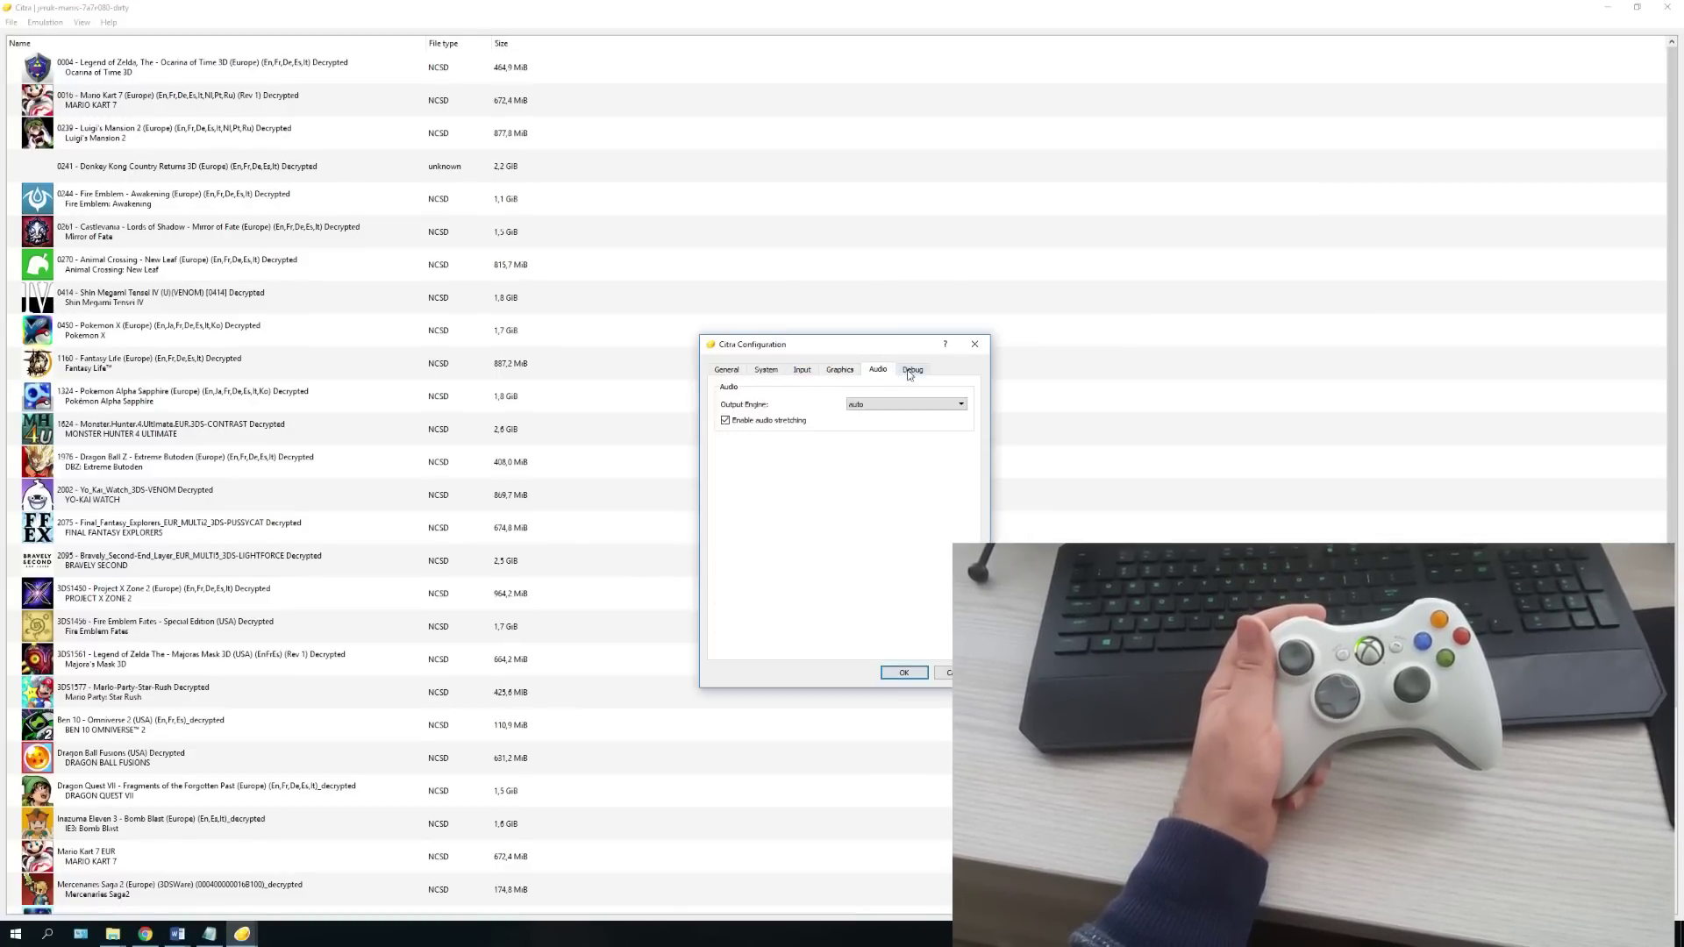
left_click(912, 370)
left_click(806, 372)
left_click(918, 675)
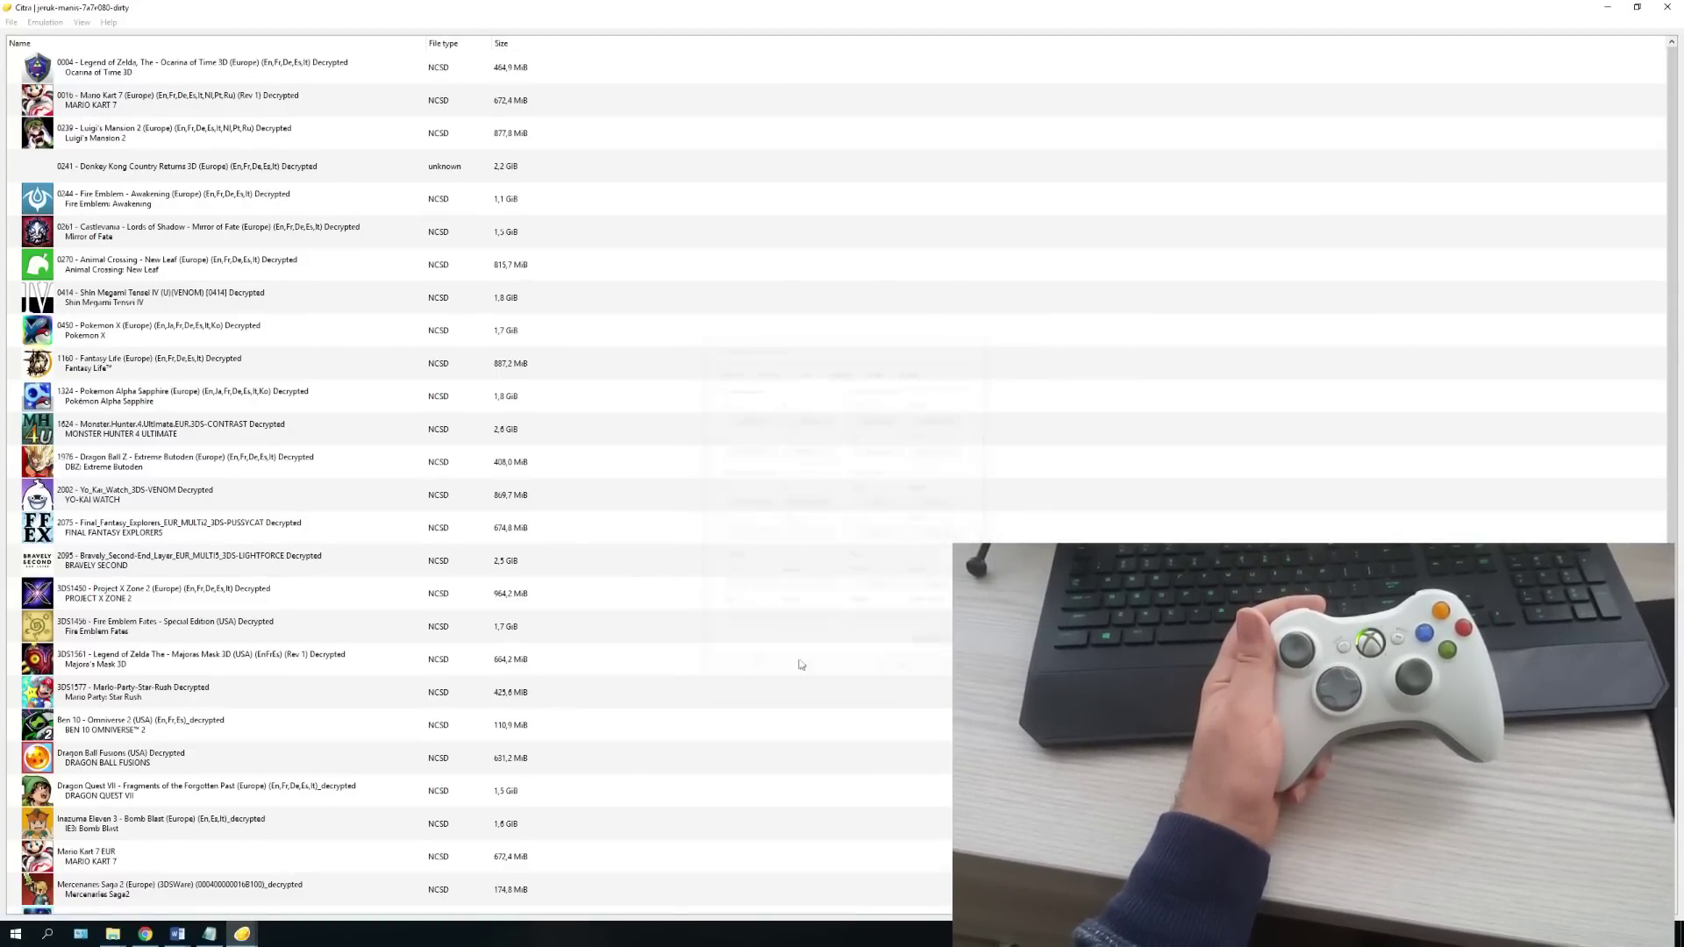
scroll(263, 666, "down", 3)
- Boot Pokemon Moon - Full Citra from the game list
double_click(214, 676)
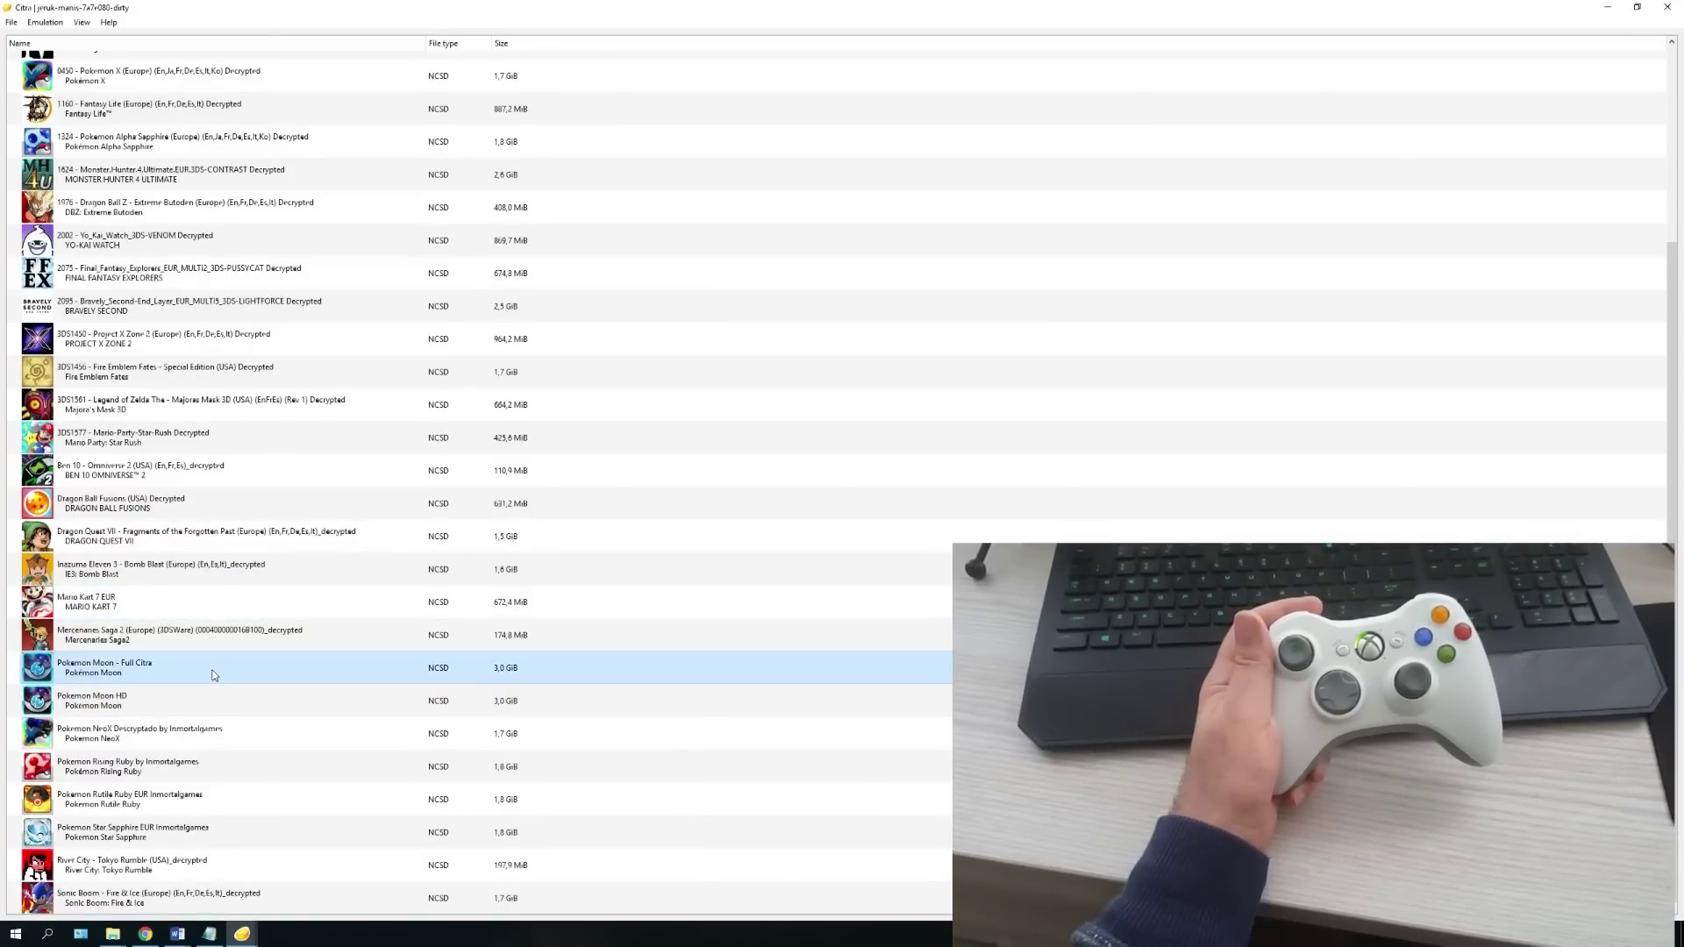